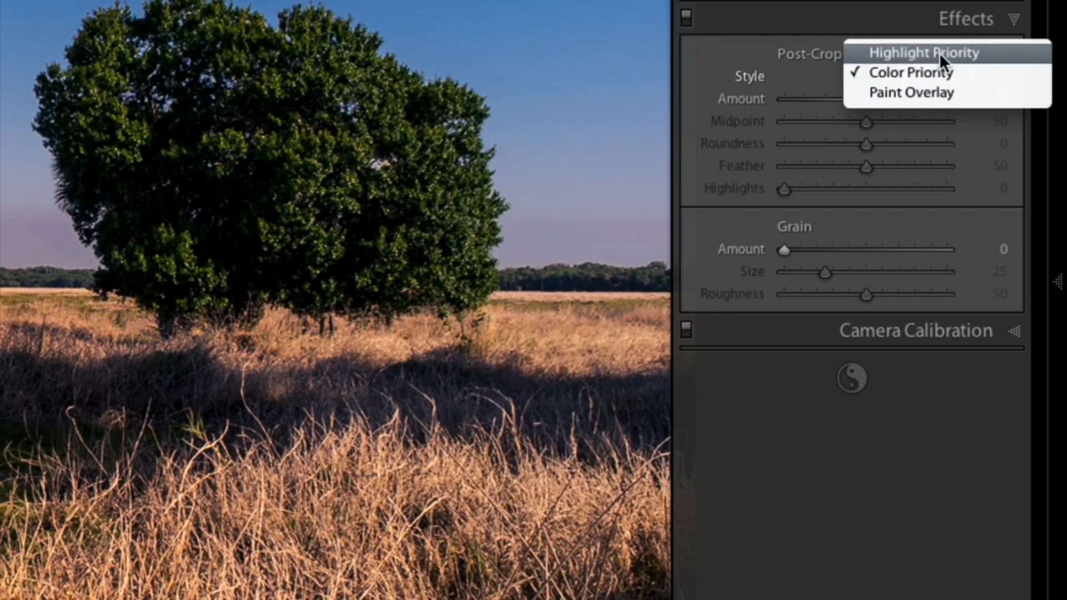
Choose the Color Priority style for the post-crop vignette and set its Amount to -100
left_click(937, 72)
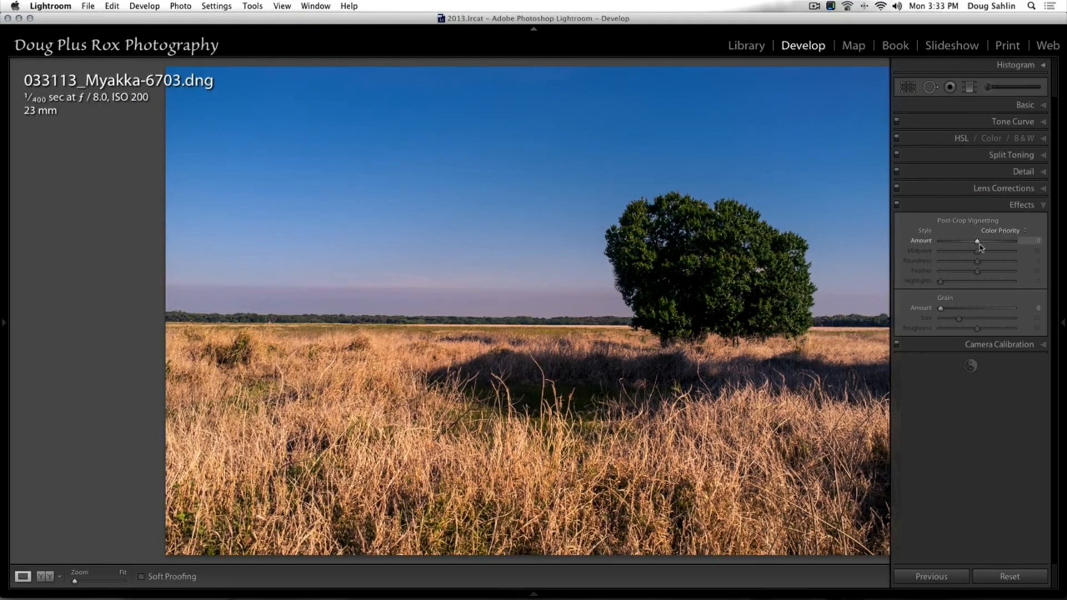
left_click_drag(977, 242, 945, 241)
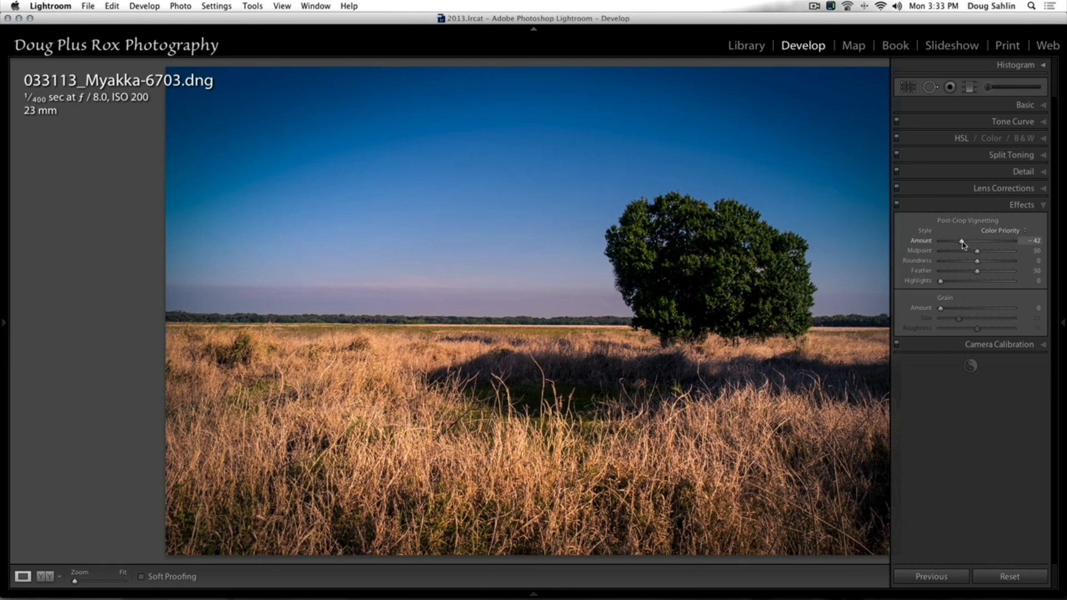
mouse_move(963, 245)
left_mouse_down()
mouse_move(1000, 243)
mouse_move(958, 246)
left_mouse_up()
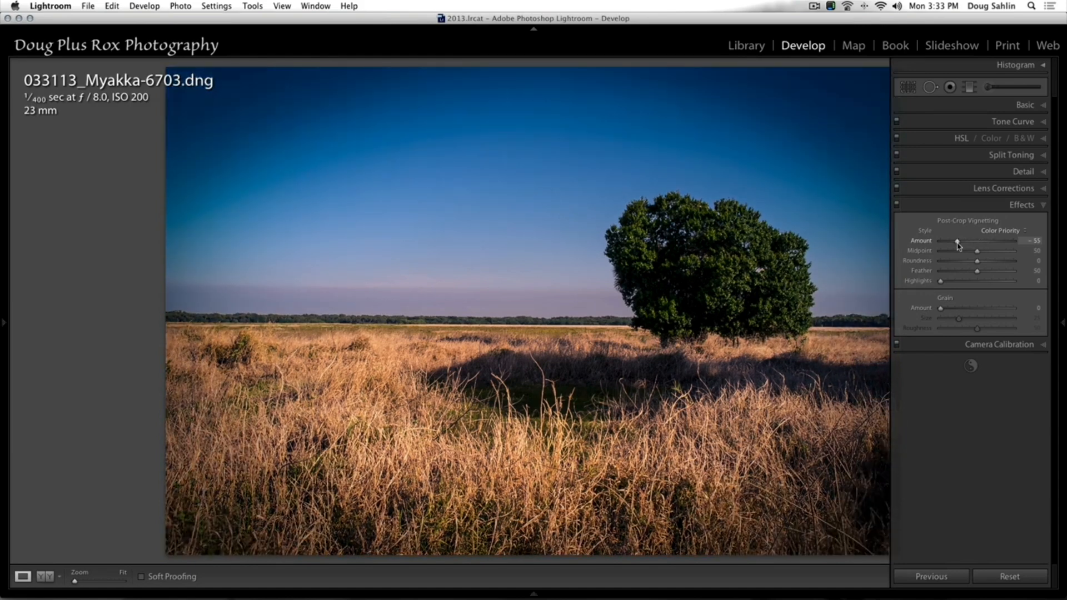
left_click_drag(958, 246, 911, 244)
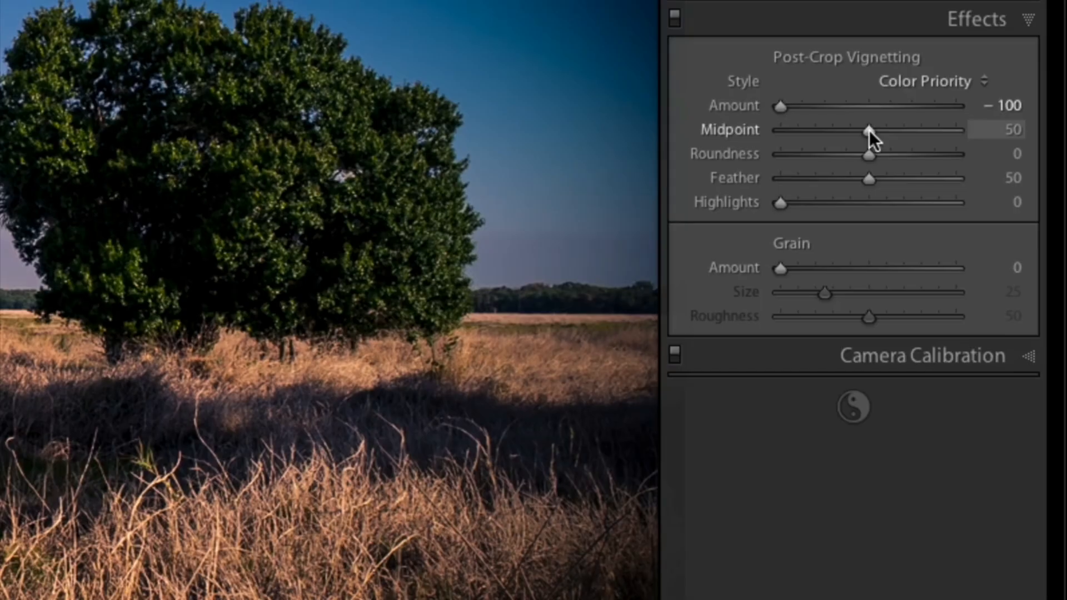
Try low and high Midpoint values for the vignette and reset Midpoint to its default of 50
left_click_drag(976, 252, 969, 251)
mouse_move(809, 133)
left_mouse_down()
mouse_move(743, 133)
mouse_move(808, 126)
mouse_move(793, 126)
left_mouse_up()
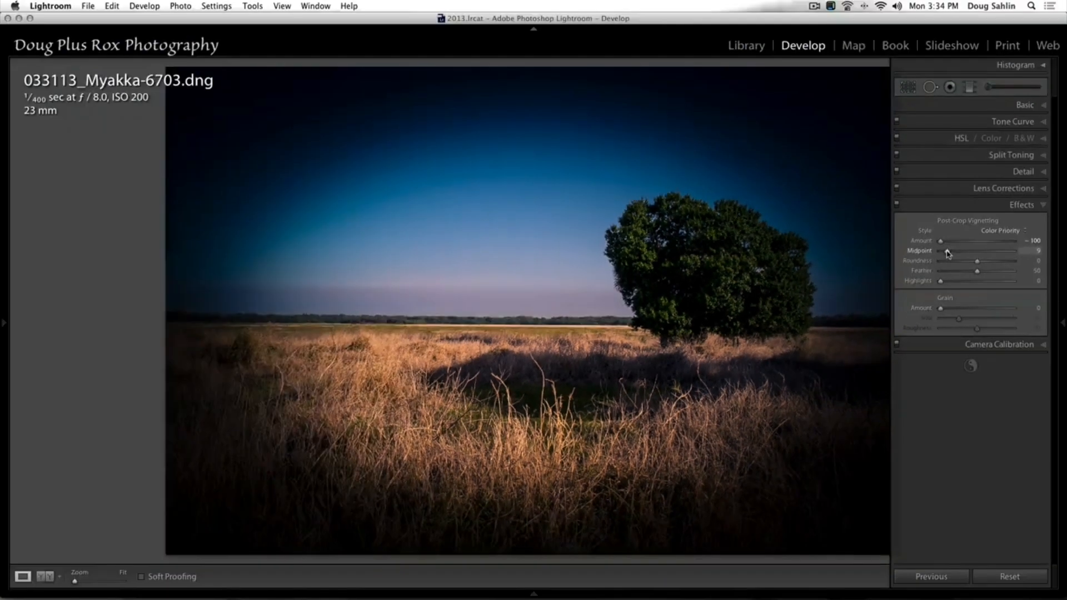
left_click_drag(948, 253, 1006, 253)
double_click(1005, 252)
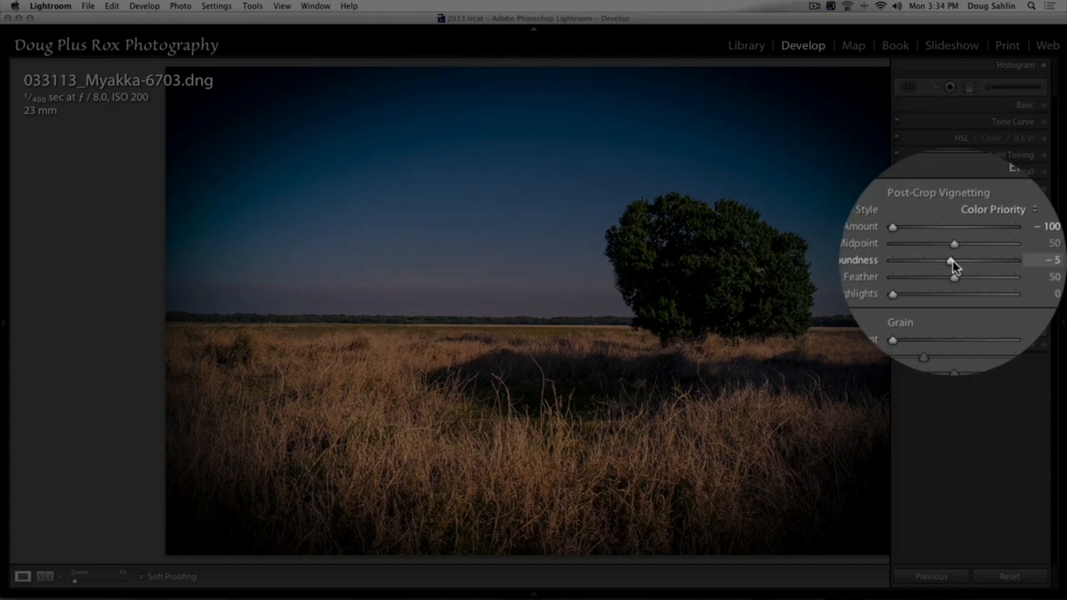
Try the vignette's Roundness at +100 with Midpoint at 7, and return them to 0 and 50
left_click_drag(979, 265, 945, 255)
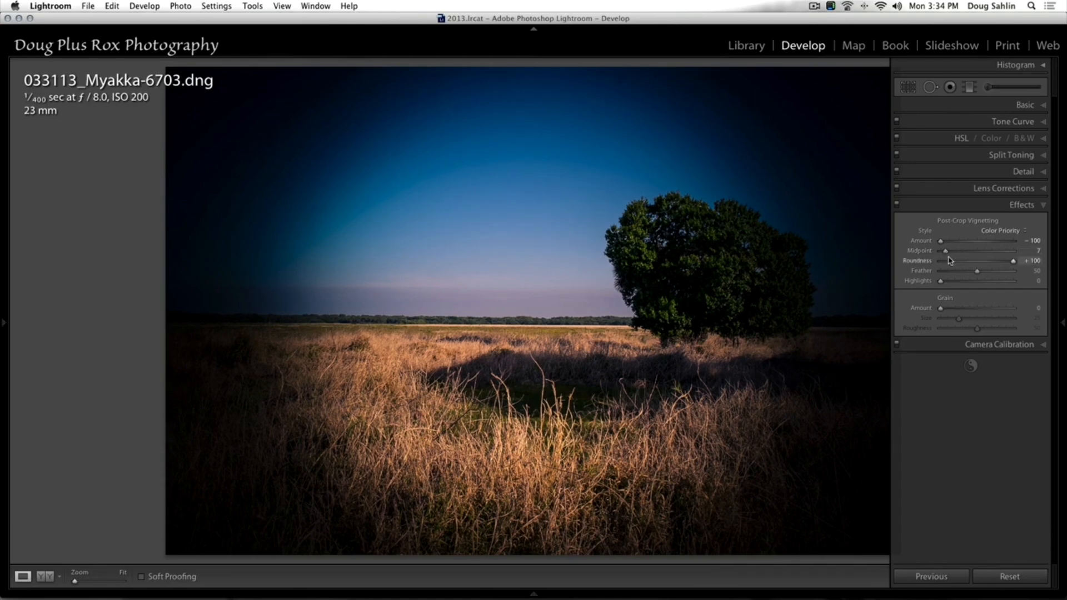
double_click(946, 253)
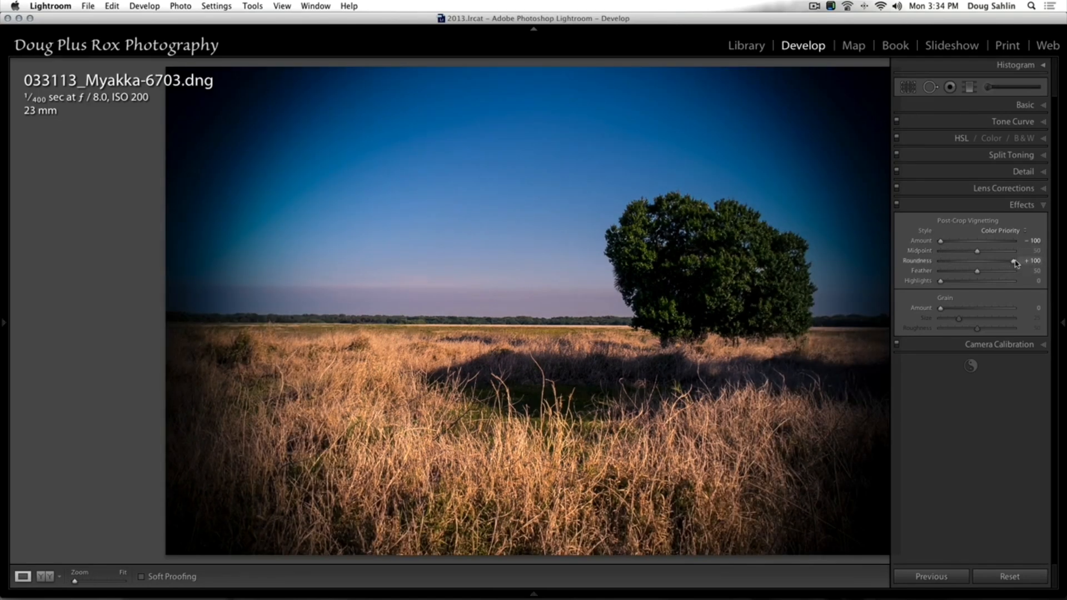
left_click_drag(1014, 263, 977, 264)
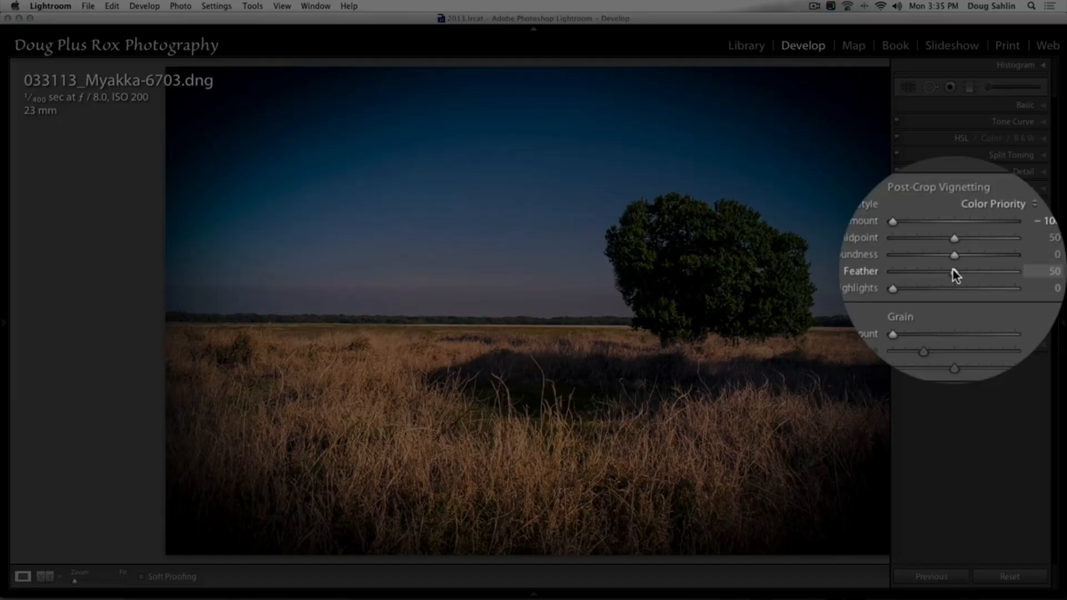
Try the vignette's Feather at 79 and test the Highlights setting, leaving Highlights at 0
left_click_drag(953, 275, 1024, 271)
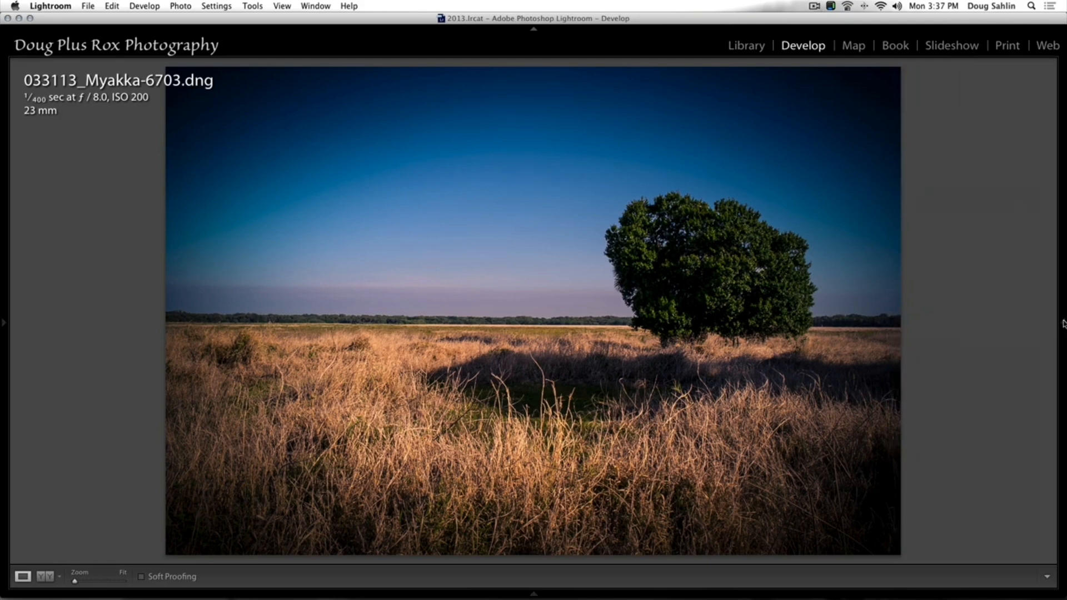
mouse_move(1062, 325)
mouse_move(941, 284)
left_mouse_down()
mouse_move(1028, 288)
mouse_move(932, 287)
left_mouse_up()
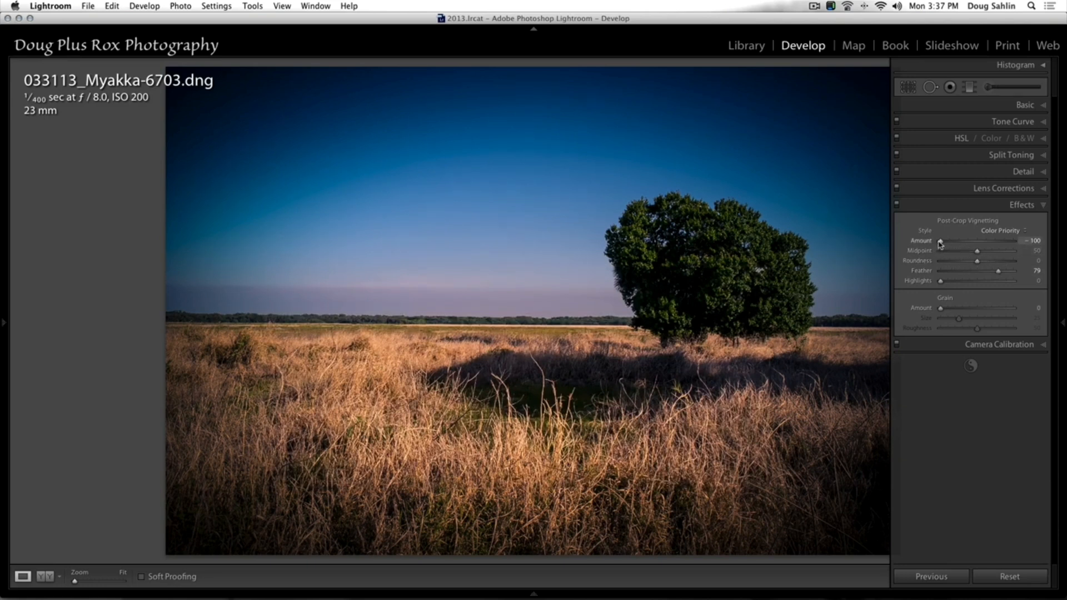
Reshape the vignette with Amount -47 and Roundness -55, resetting Feather to its default of 50
left_click_drag(940, 243, 949, 242)
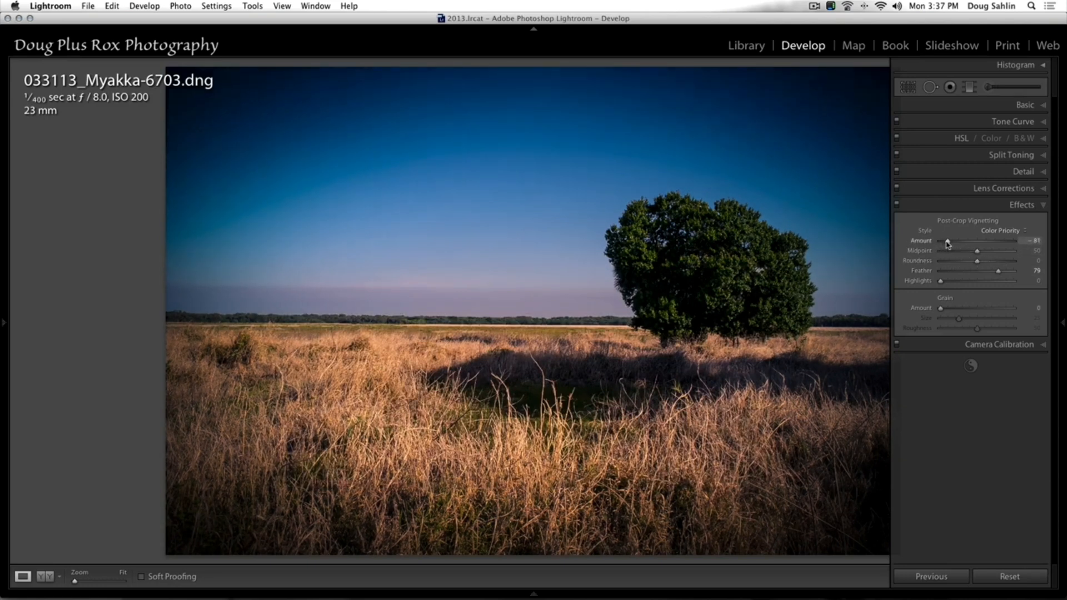
double_click(998, 272)
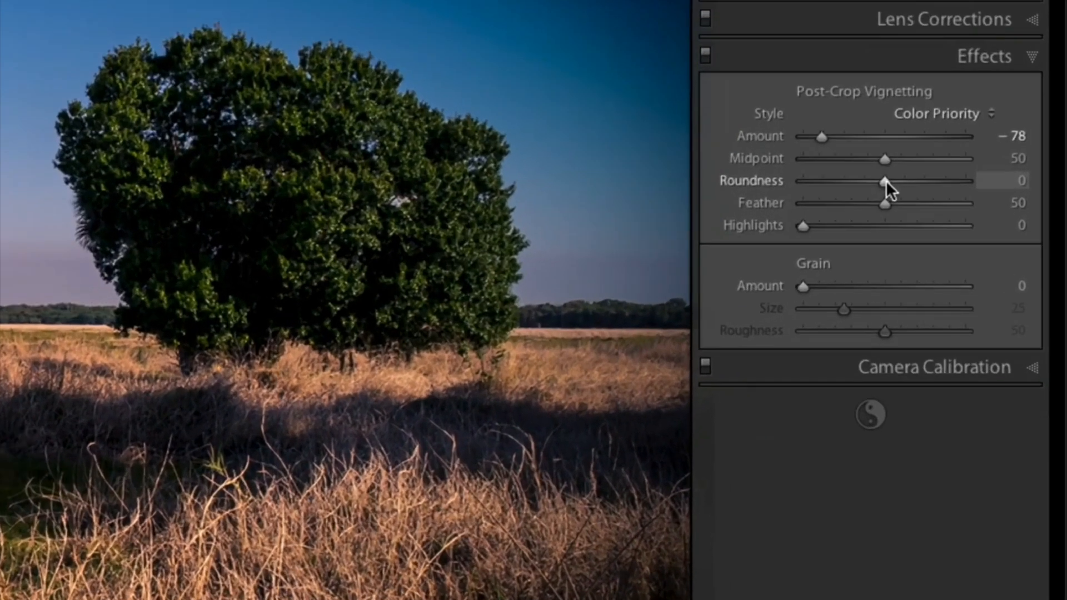
left_click_drag(978, 262, 980, 261)
left_click_drag(869, 161, 811, 161)
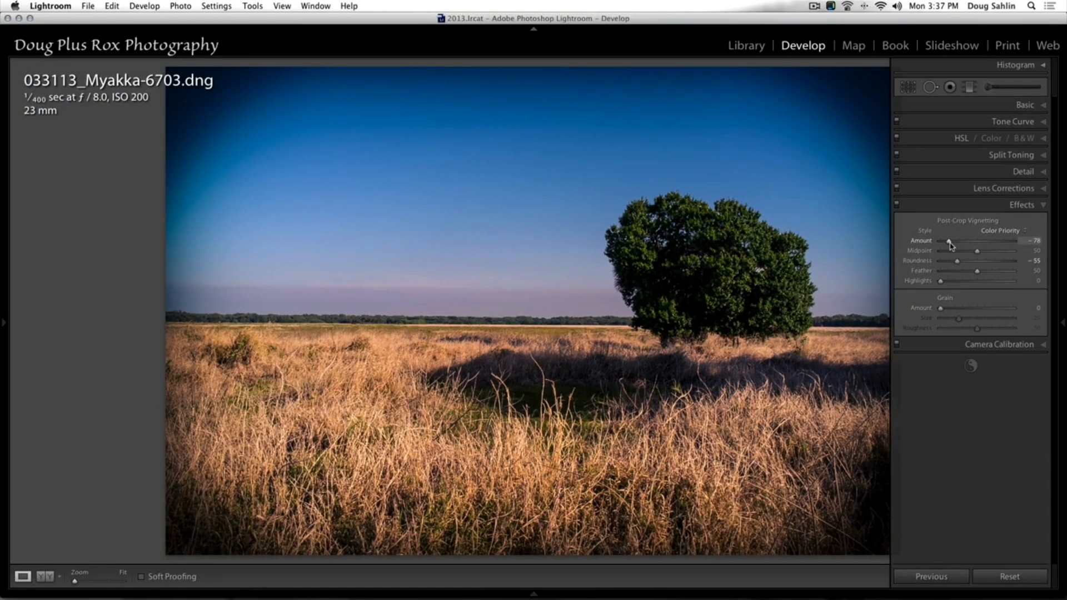
left_click_drag(949, 243, 959, 246)
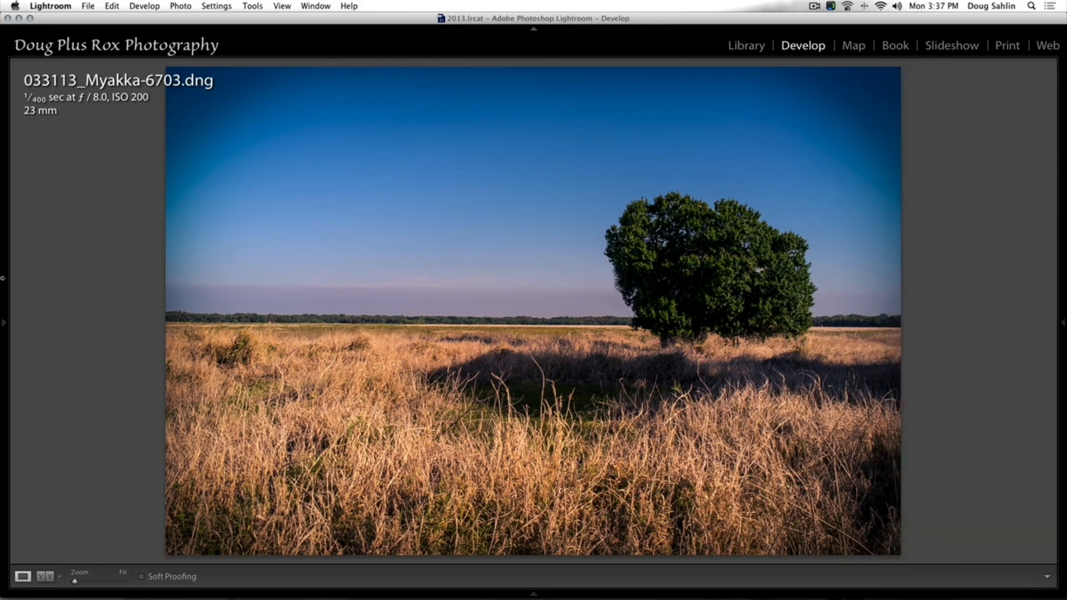
Magnify the photo's sky to 1:1 and set the Grain Amount to 27
mouse_move(2, 277)
mouse_move(2, 143)
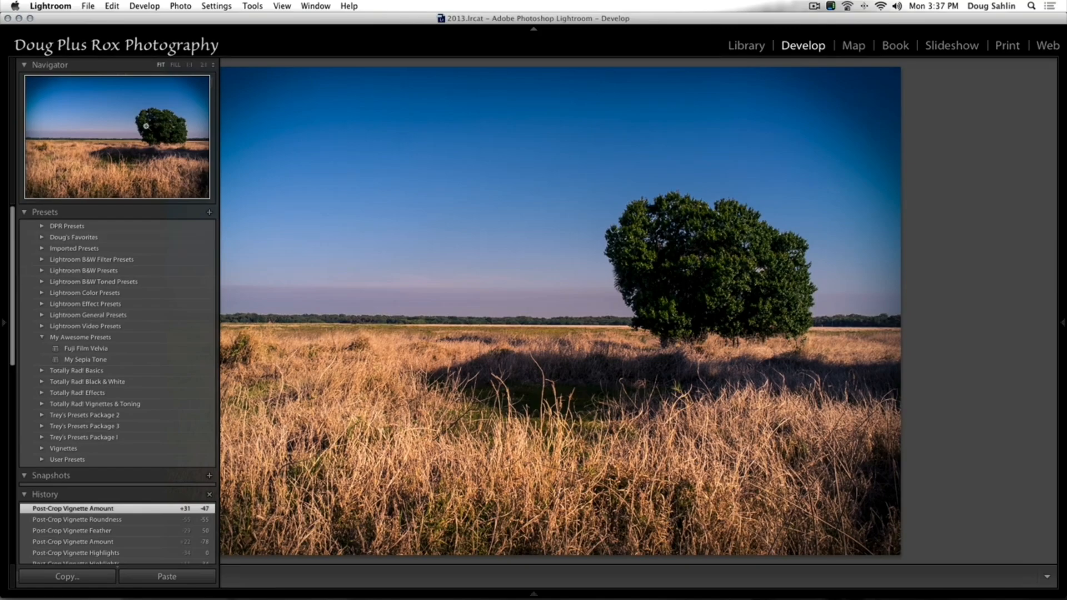
left_click(189, 65)
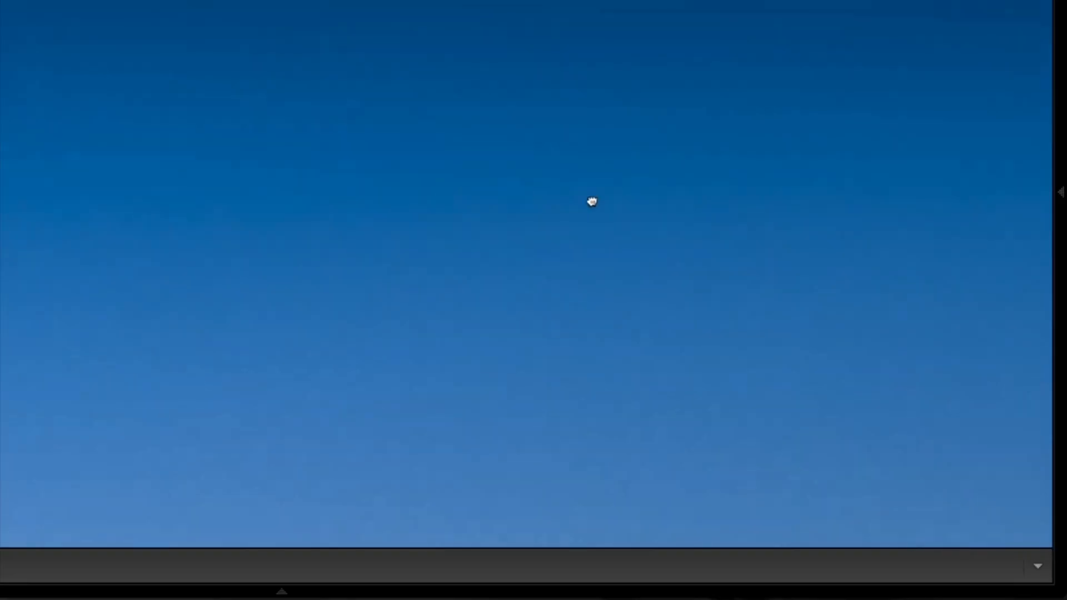
left_click_drag(723, 112, 724, 0)
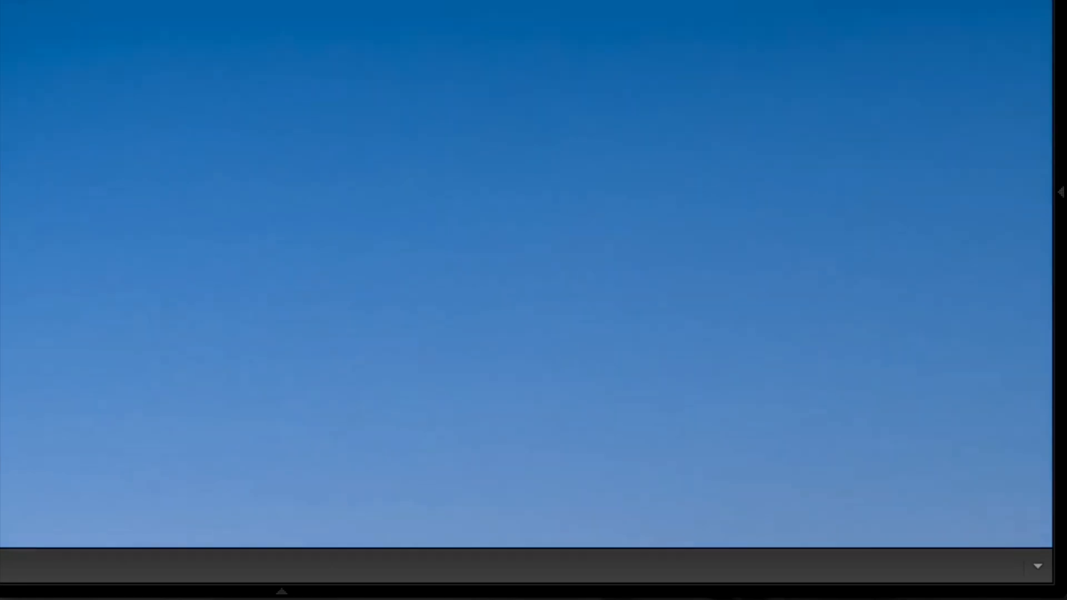
mouse_move(1061, 194)
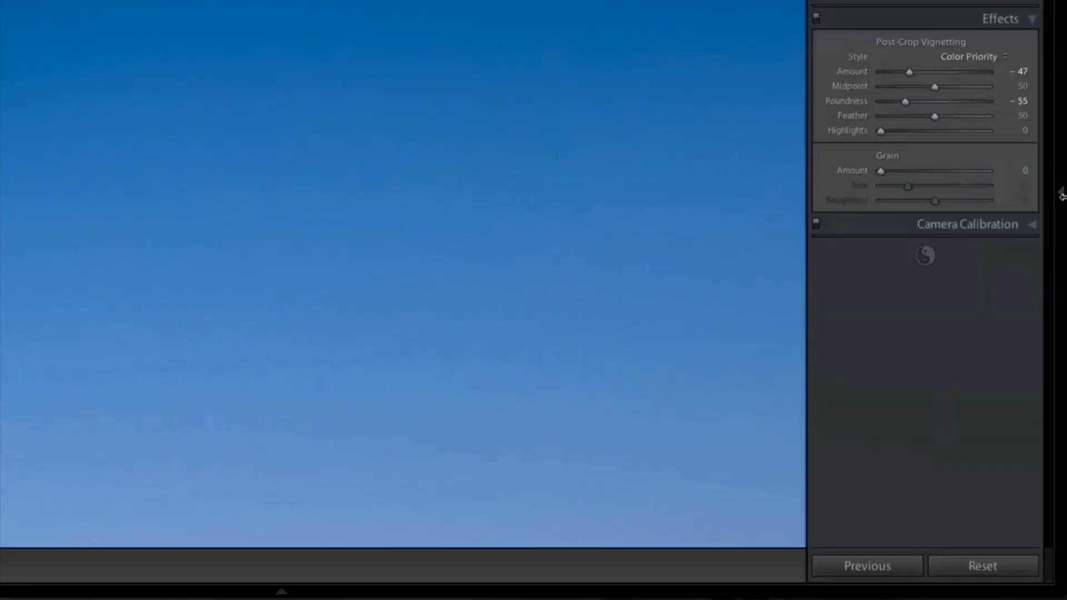
left_click_drag(879, 171, 902, 174)
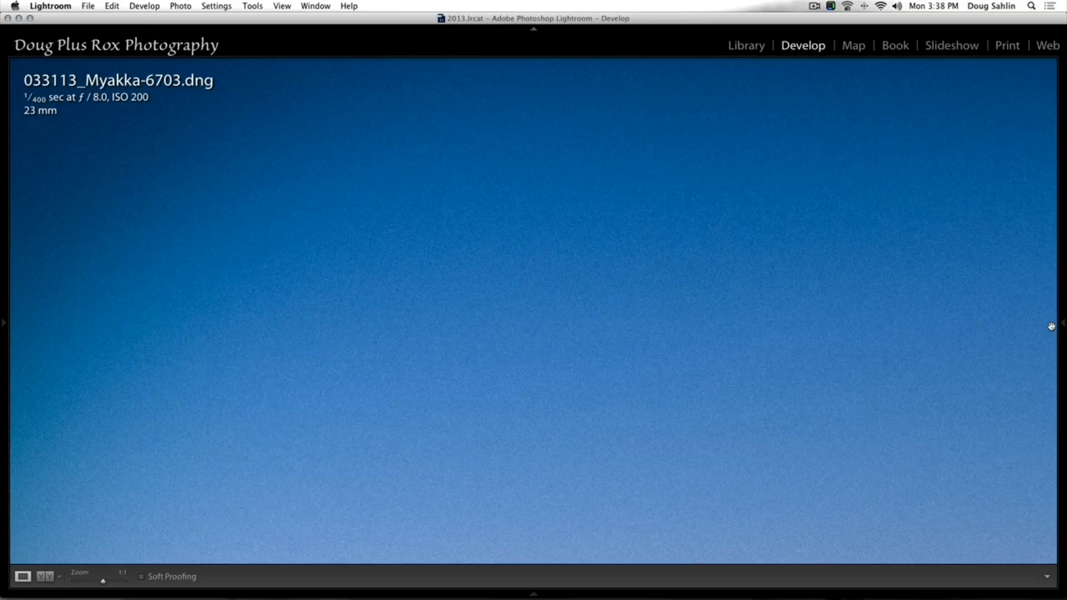
Try a coarser grain Size of 66, and settle on Size 27 with Grain Amount 18
mouse_move(1060, 193)
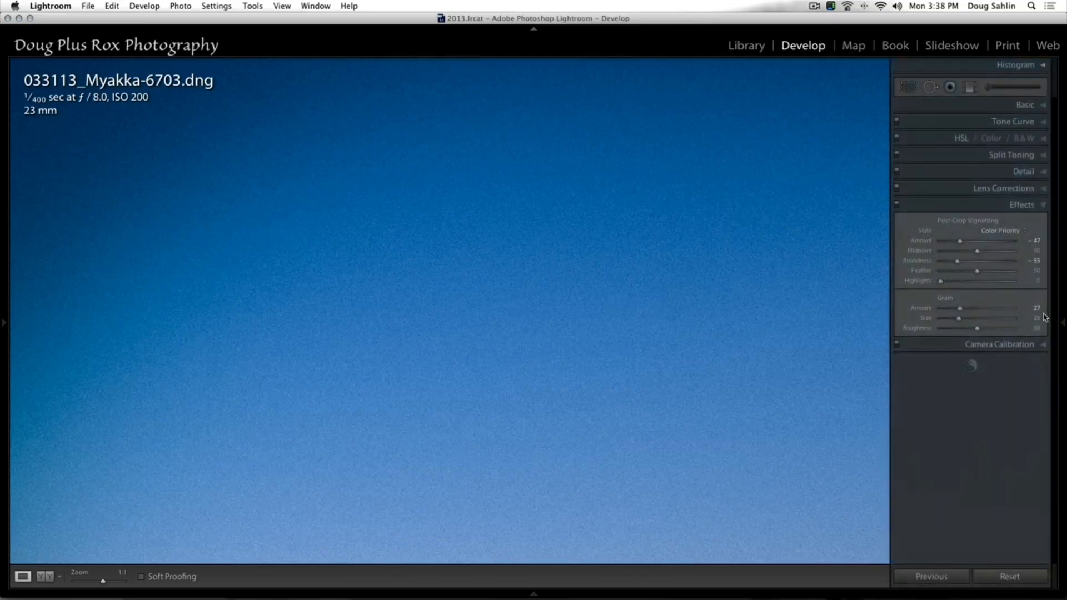
left_click_drag(958, 318, 1010, 331)
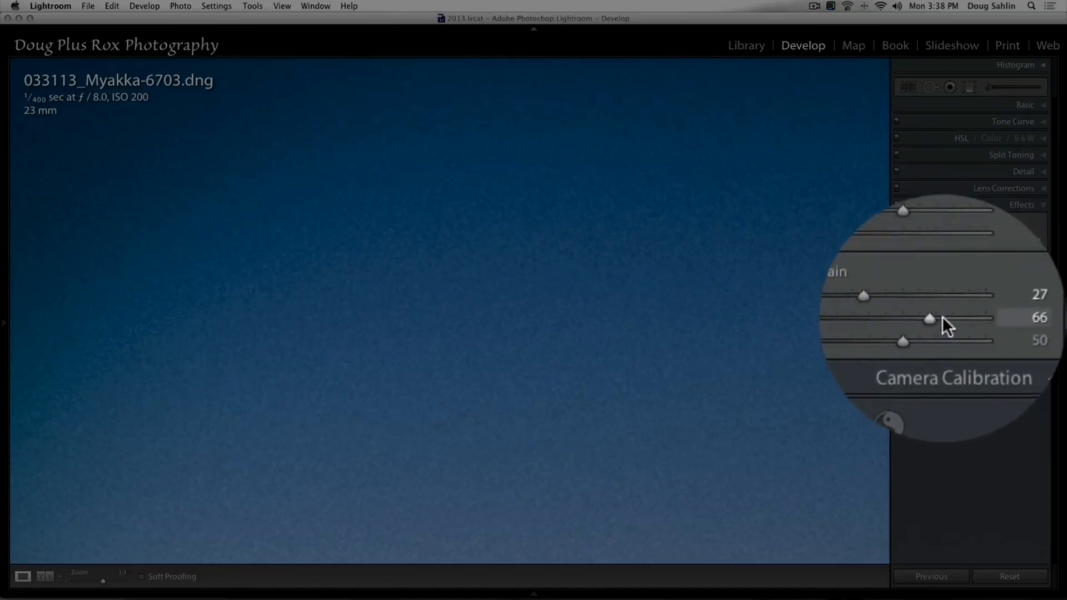
left_click_drag(986, 319, 953, 309)
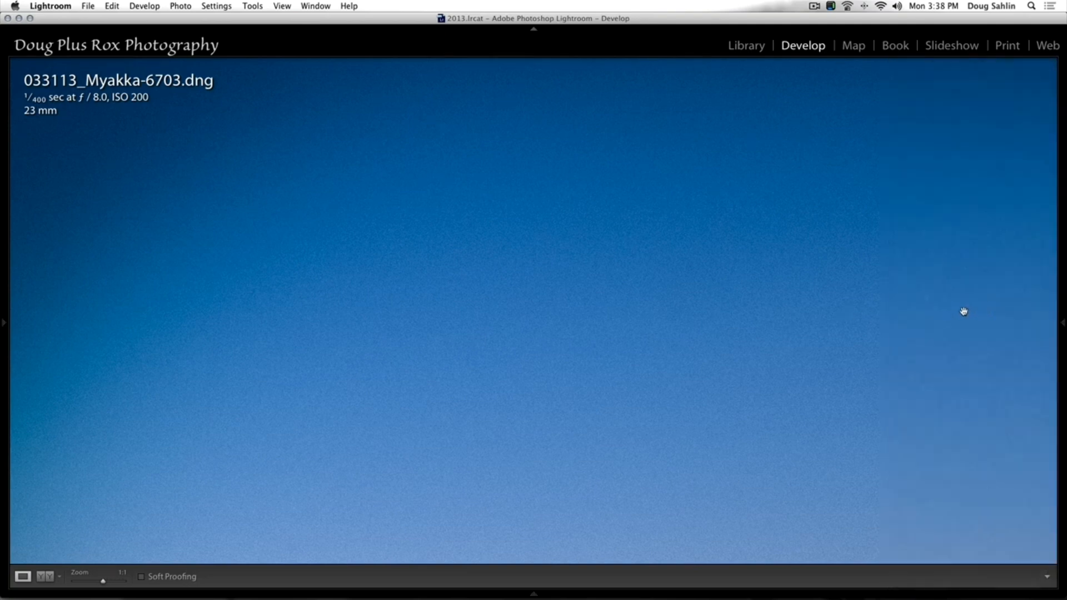
mouse_move(1062, 324)
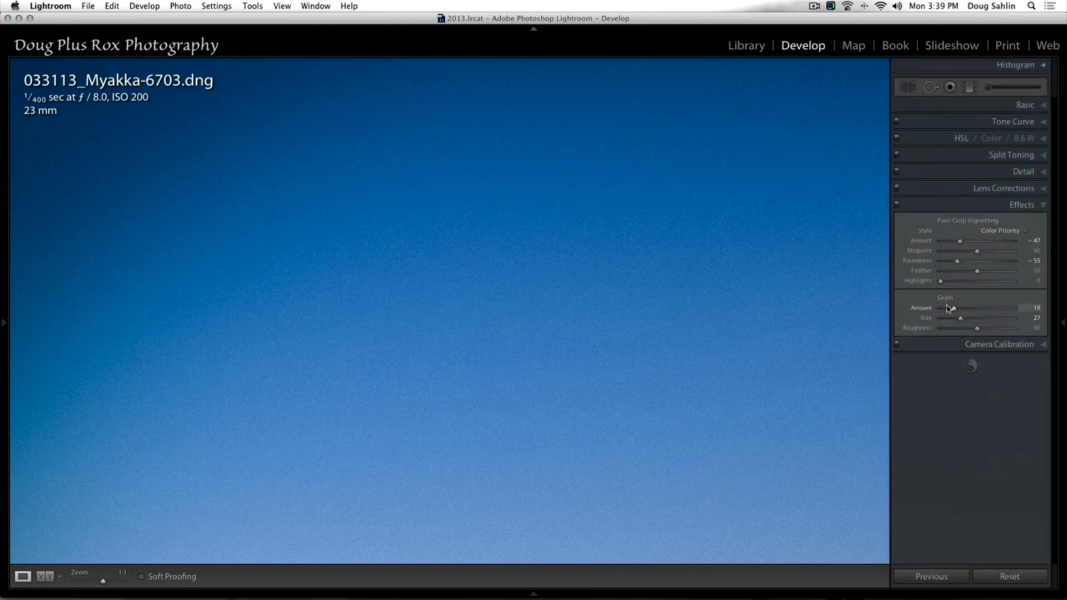
Fit the whole photo in view and switch the Effects adjustments off and on to compare the image
left_click(651, 384)
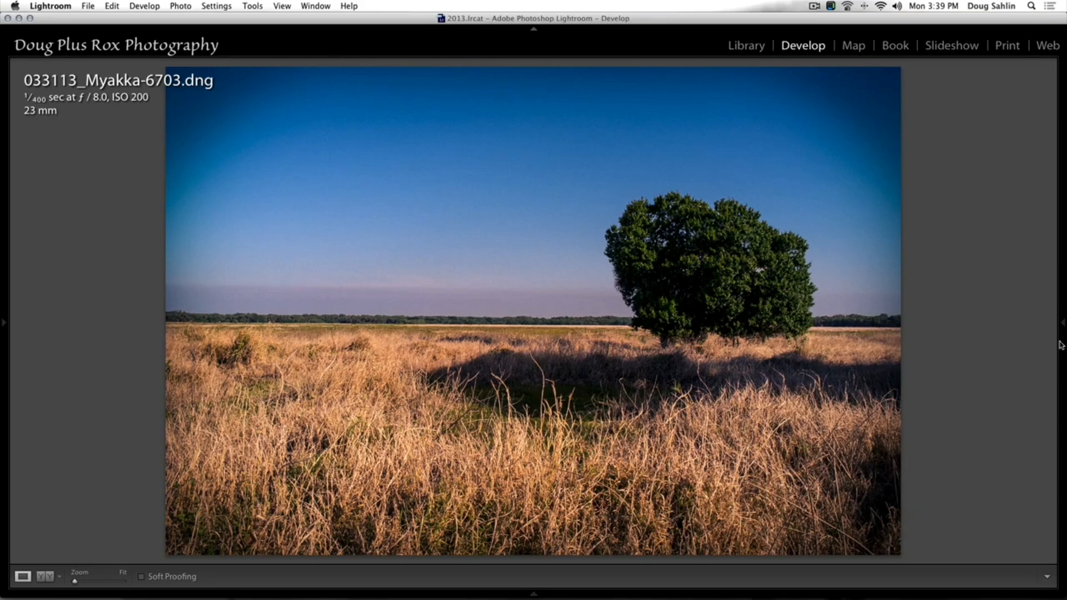
mouse_move(1060, 344)
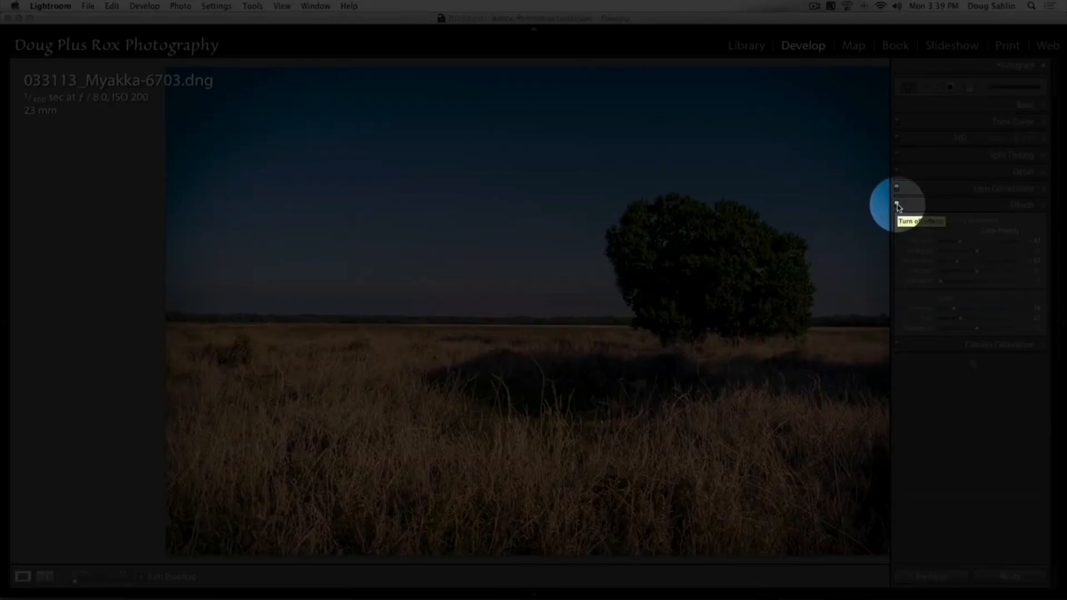
left_click(897, 205)
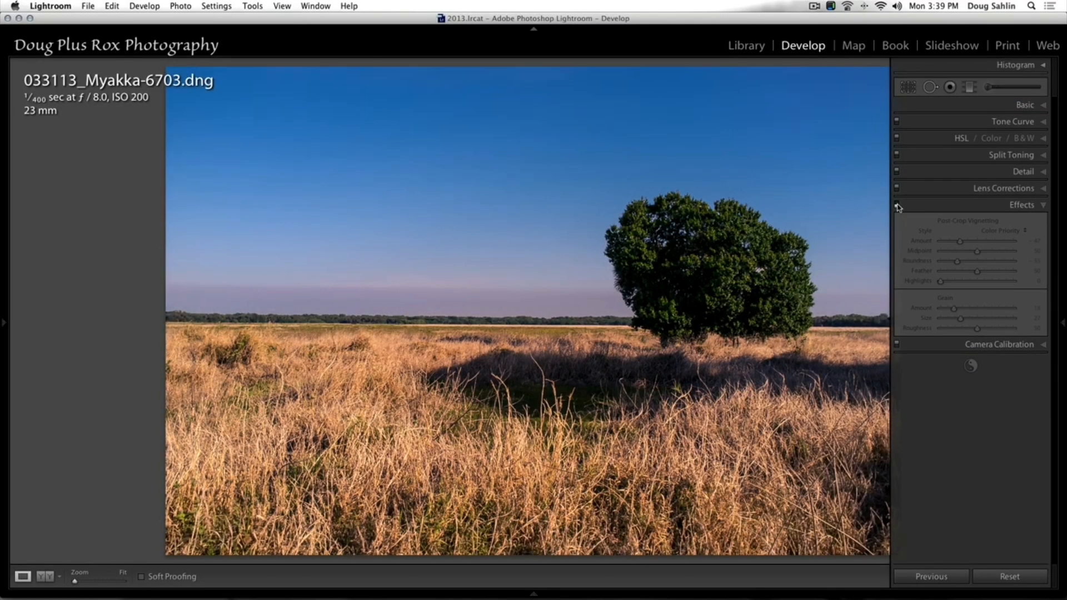
left_click(896, 205)
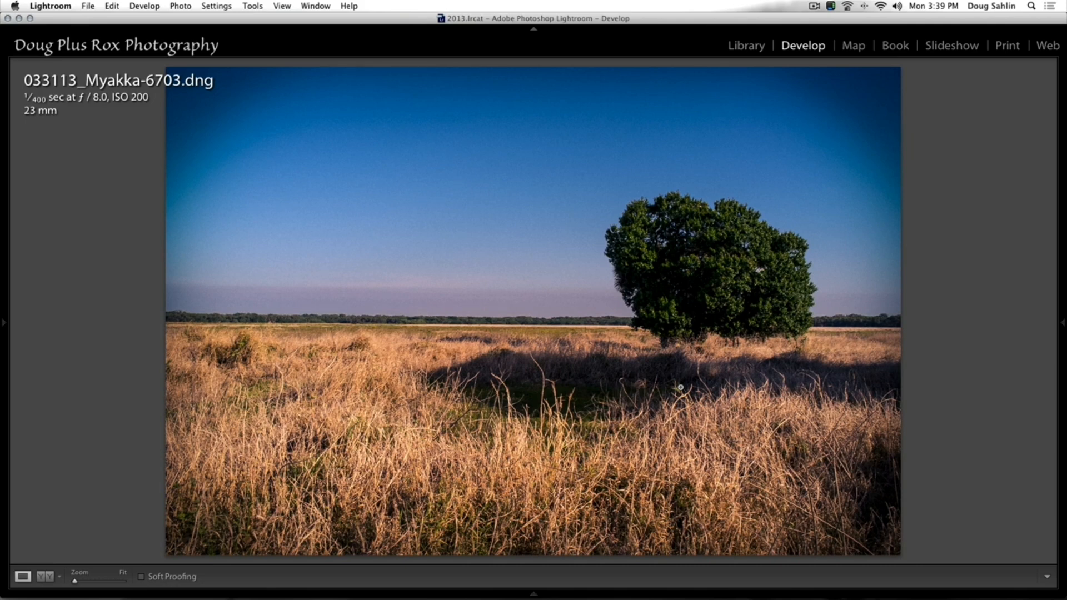
Create a hard-edged white rounded border from the vignette with Midpoint 49, Feather 0 and Amount +100, and view the photo without the side panels
mouse_move(1061, 328)
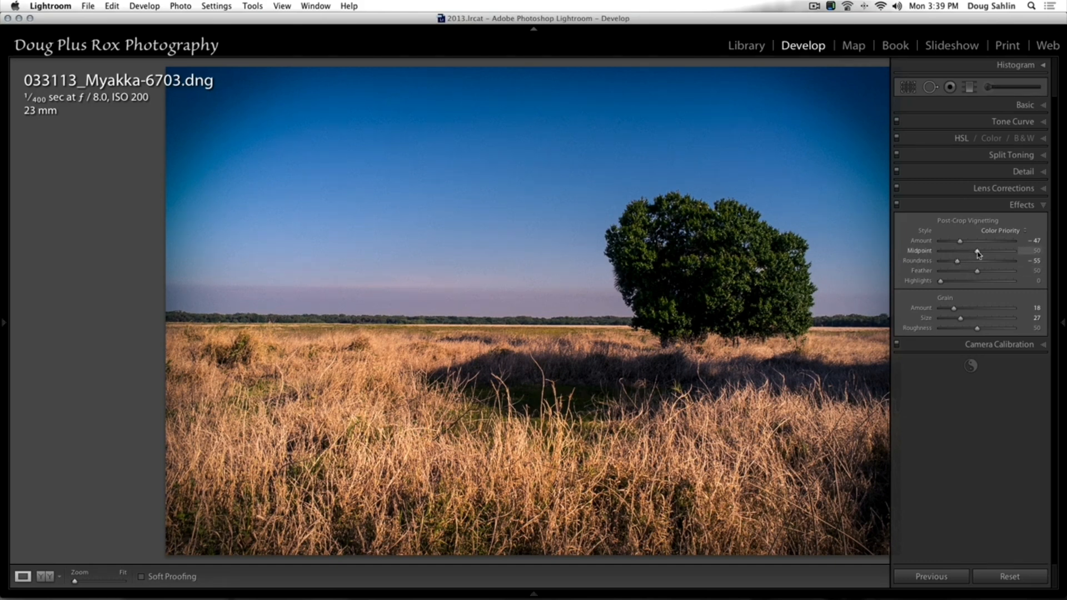
left_click_drag(978, 253, 957, 253)
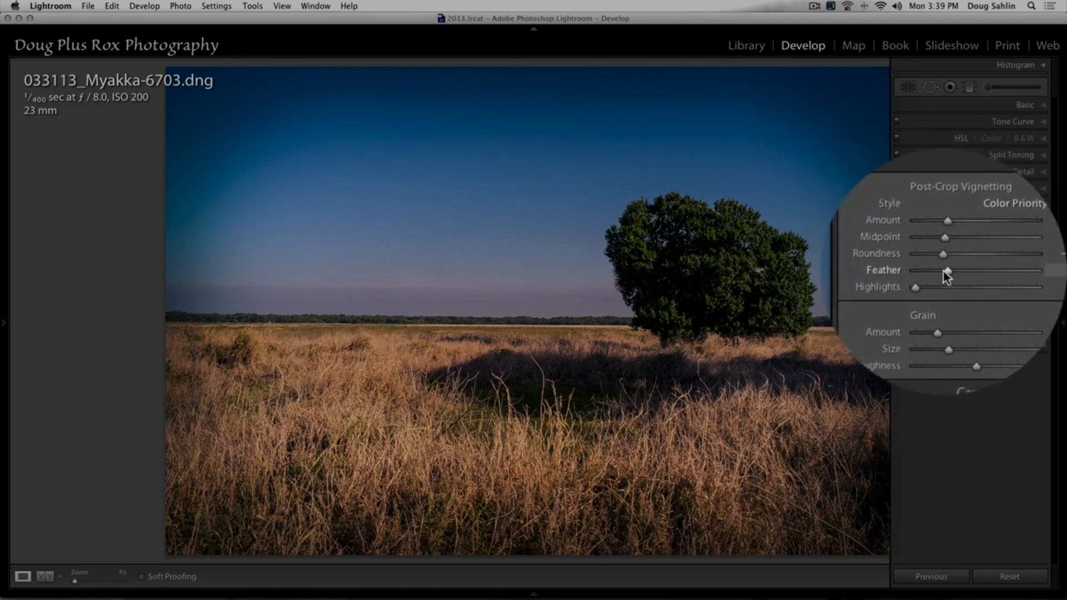
left_click_drag(977, 271, 904, 273)
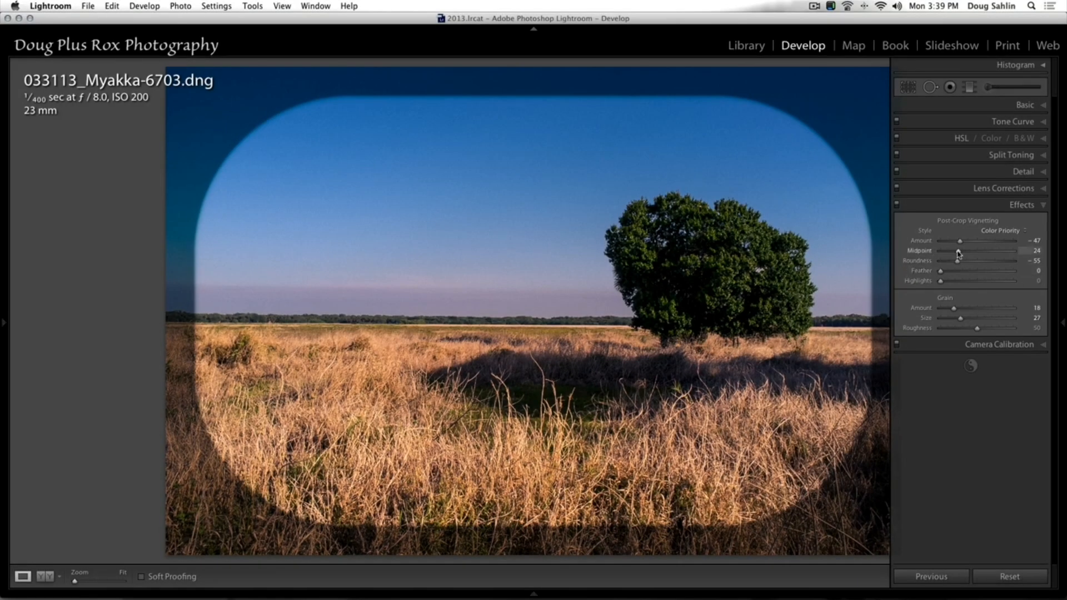
left_click_drag(958, 254, 976, 254)
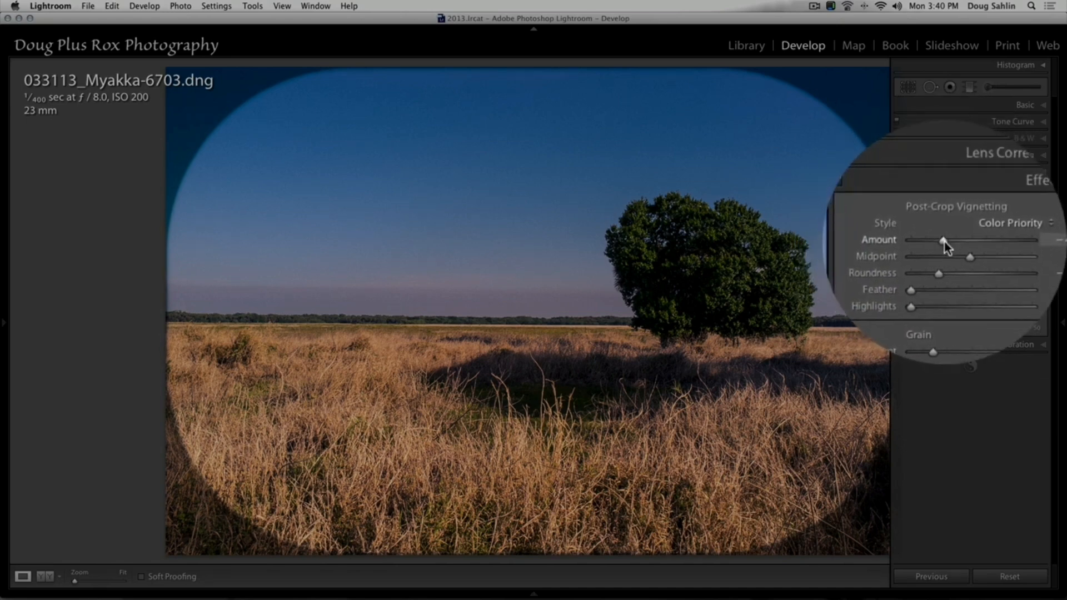
left_click_drag(945, 241, 1002, 243)
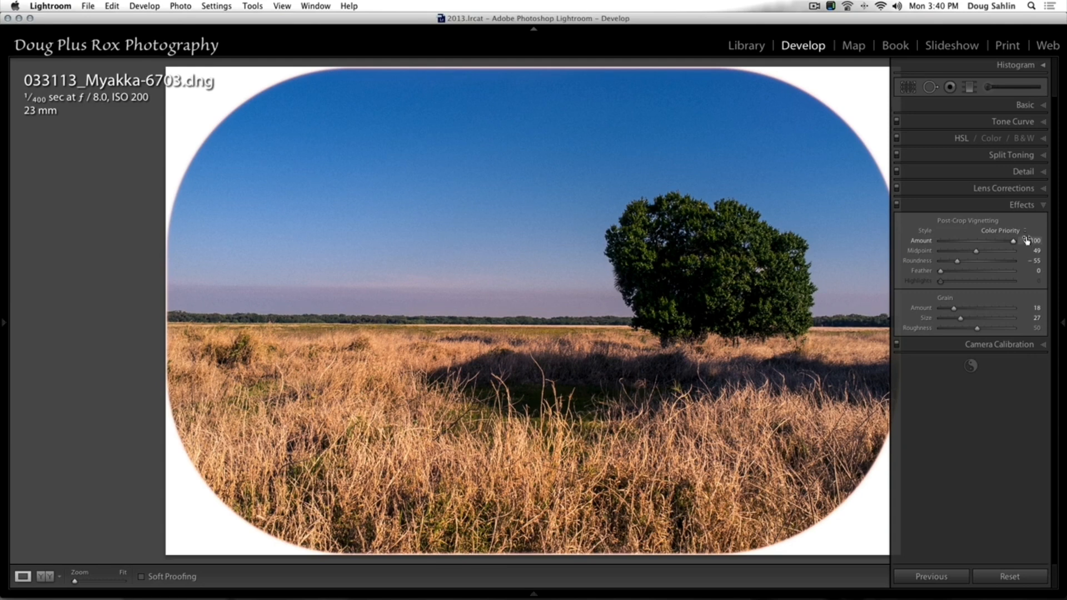
key("Tab")
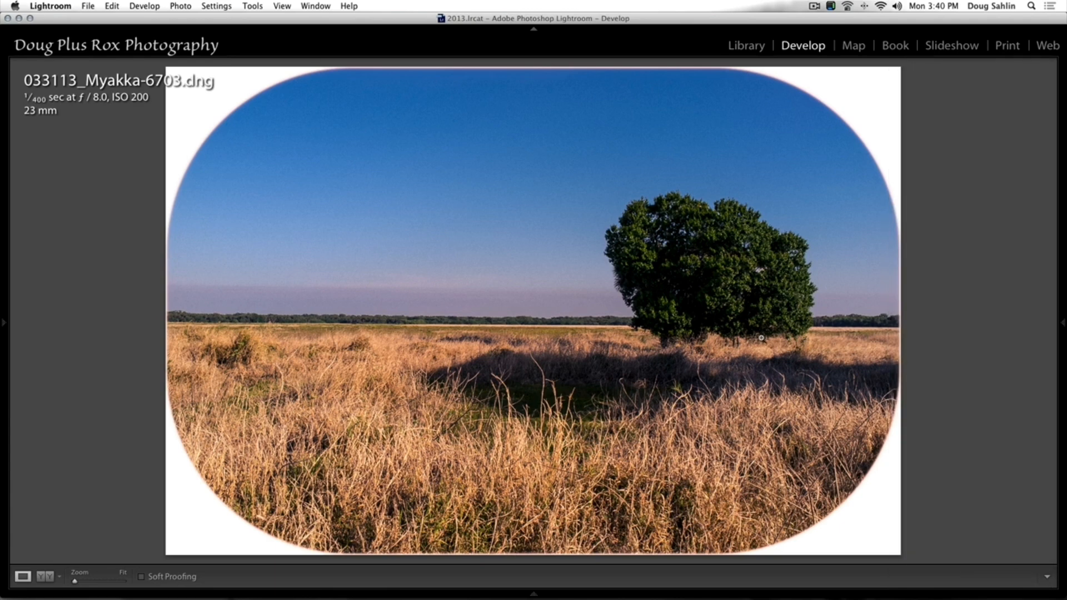